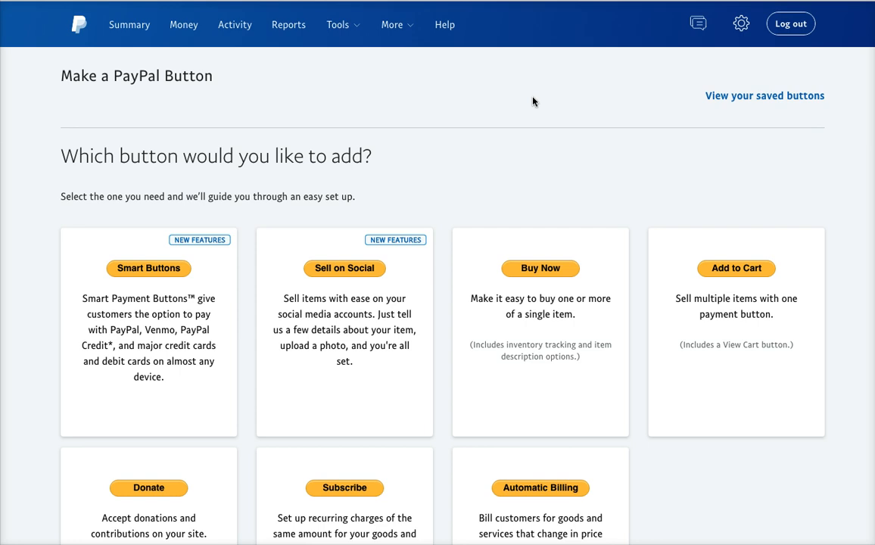
pyautogui.scroll(-1, 532, 102)
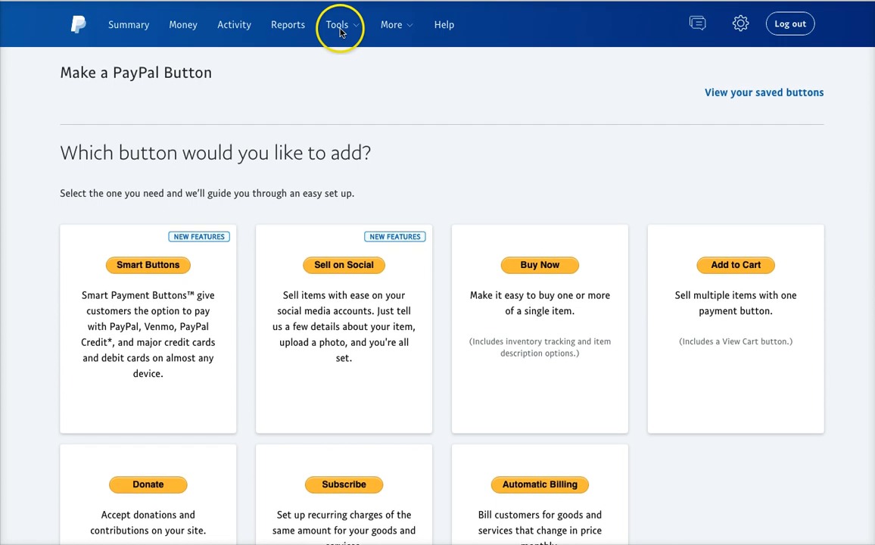
pyautogui.click(341, 33)
pyautogui.scroll(-1, 340, 32)
pyautogui.click(341, 92)
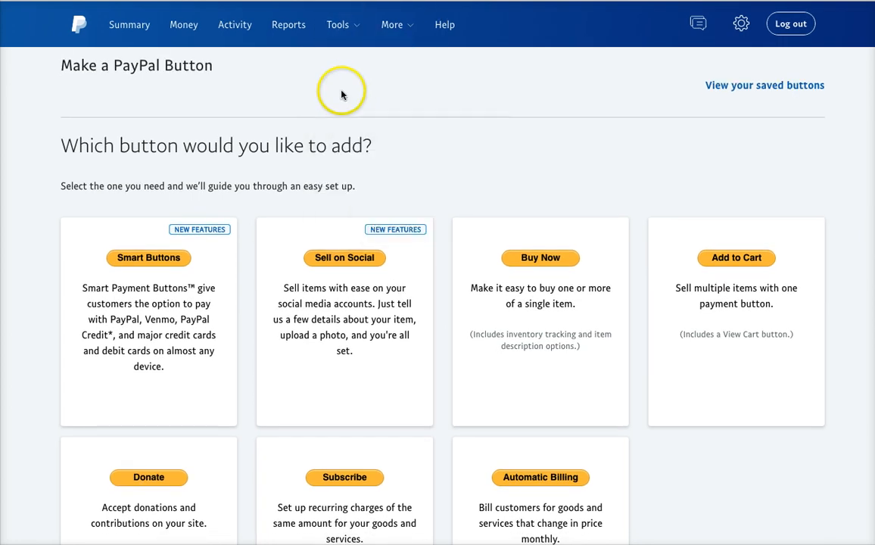
pyautogui.click(339, 25)
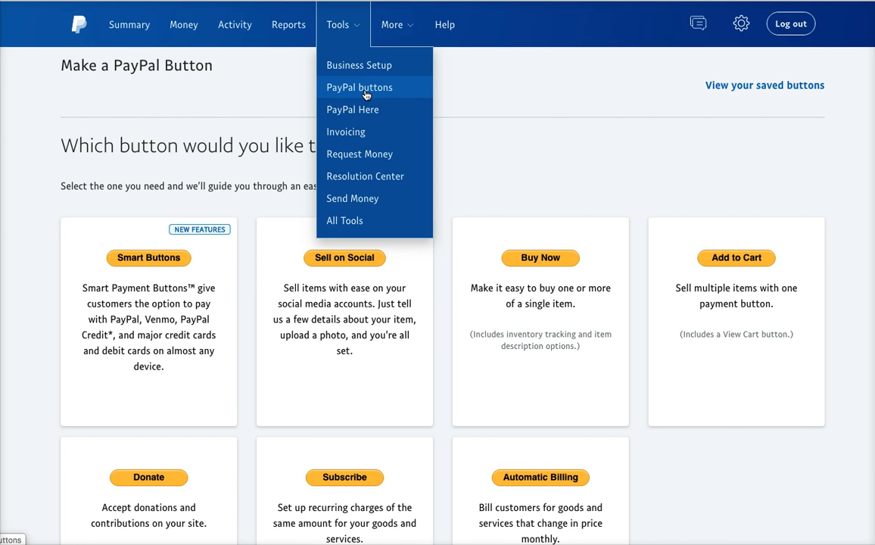
pyautogui.click(605, 134)
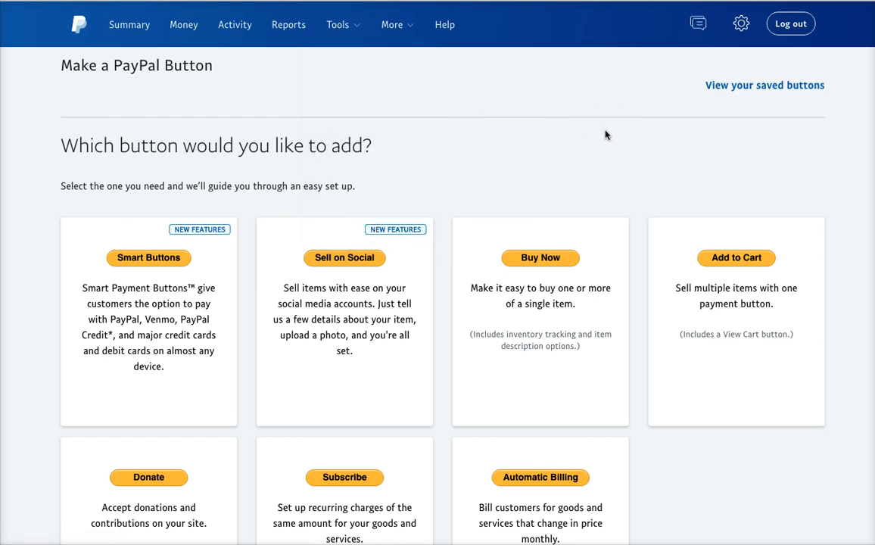
pyautogui.scroll(-5, 605, 135)
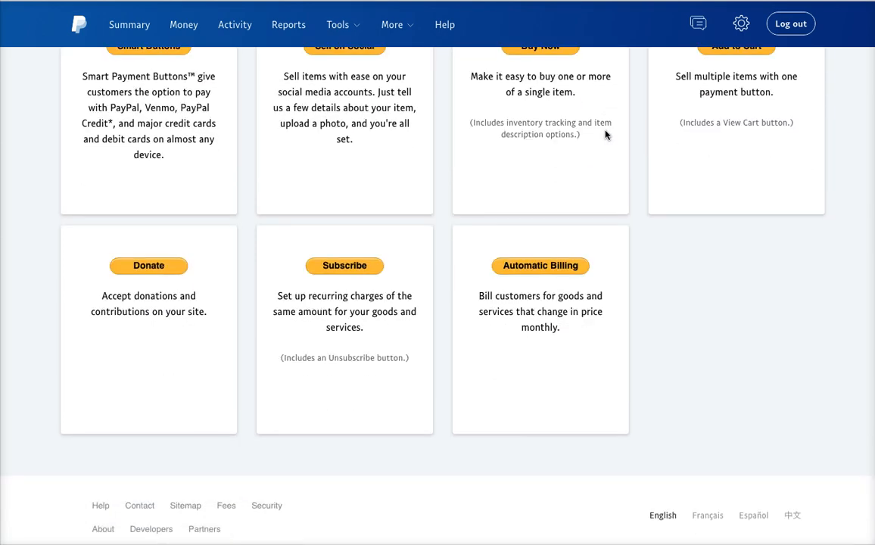
pyautogui.scroll(3, 605, 134)
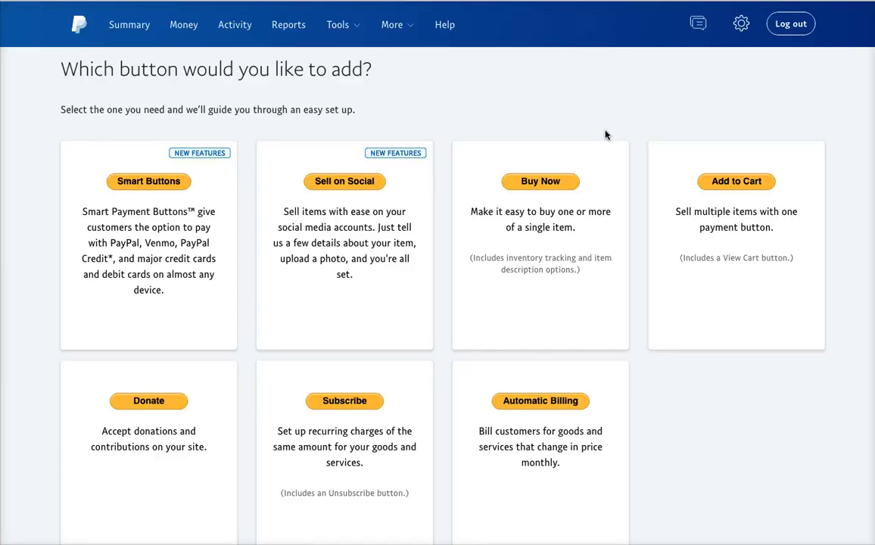
# - Start a new Buy Now button and confirm Buy Now stays the selected button type
pyautogui.click(542, 184)
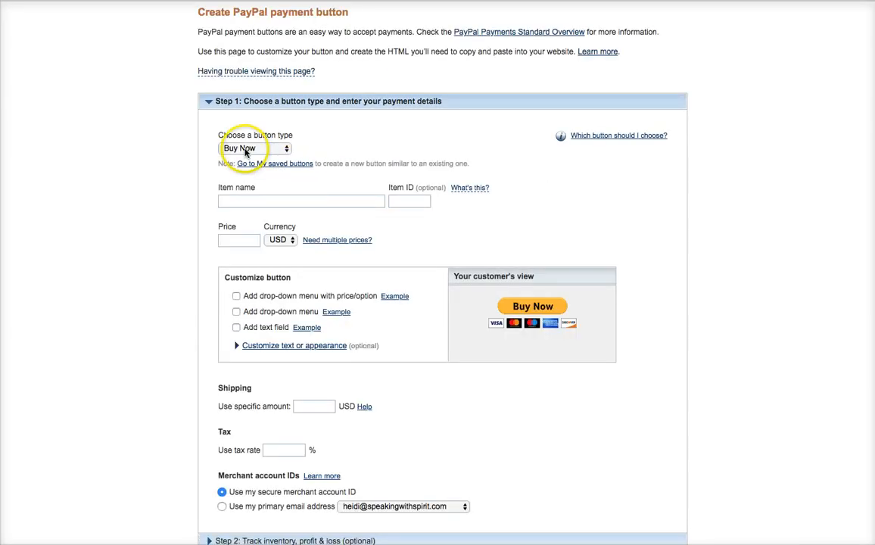
pyautogui.click(244, 150)
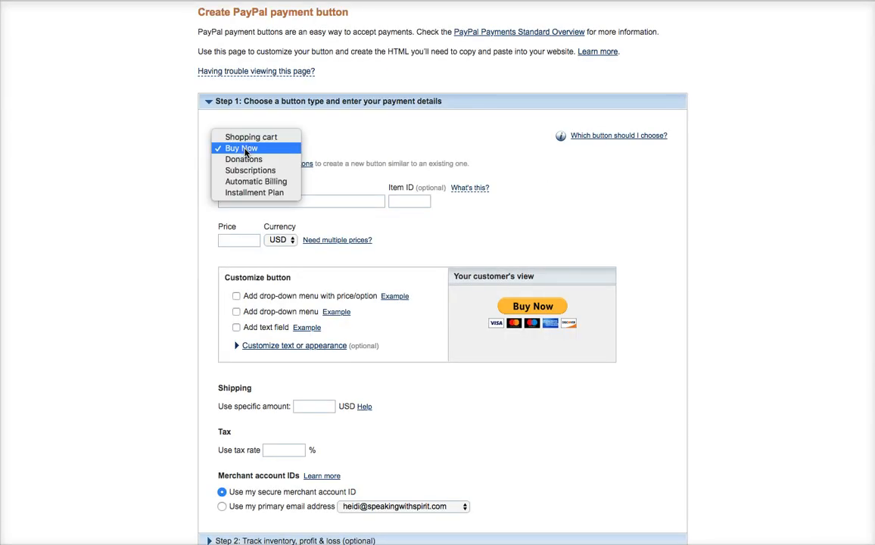
pyautogui.click(253, 138)
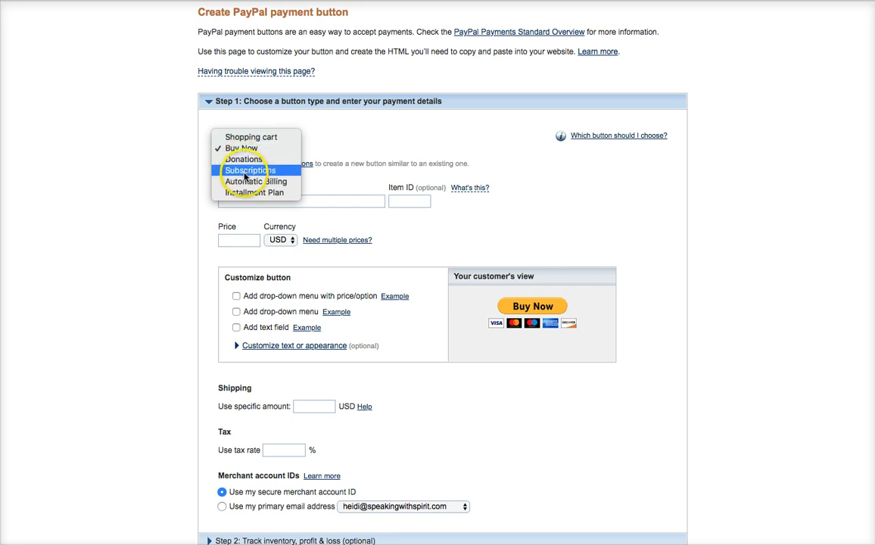
pyautogui.click(337, 203)
pyautogui.click(322, 199)
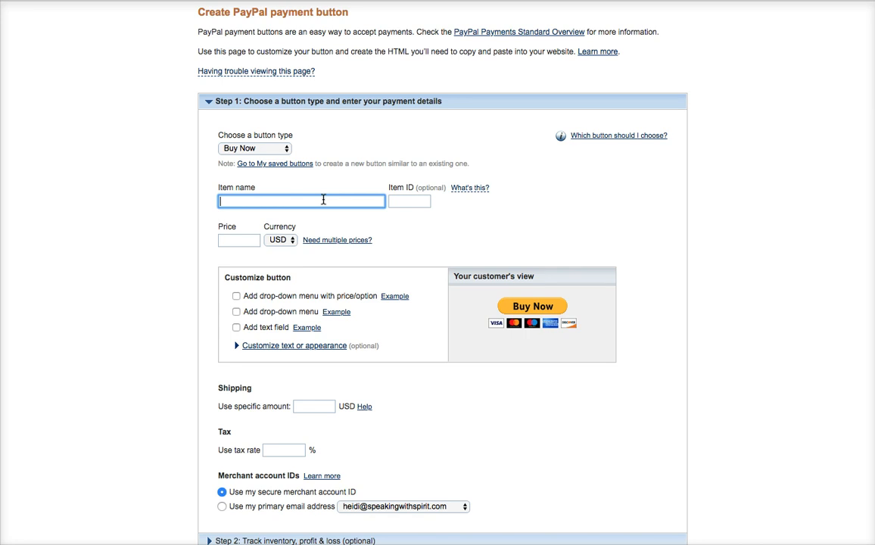
# - Name the item 'LearningAcademy-' followed by the instructor's name, correcting typos along the way
pyautogui.write('LearningAcademy-')
pyautogui.press('BackSpace')
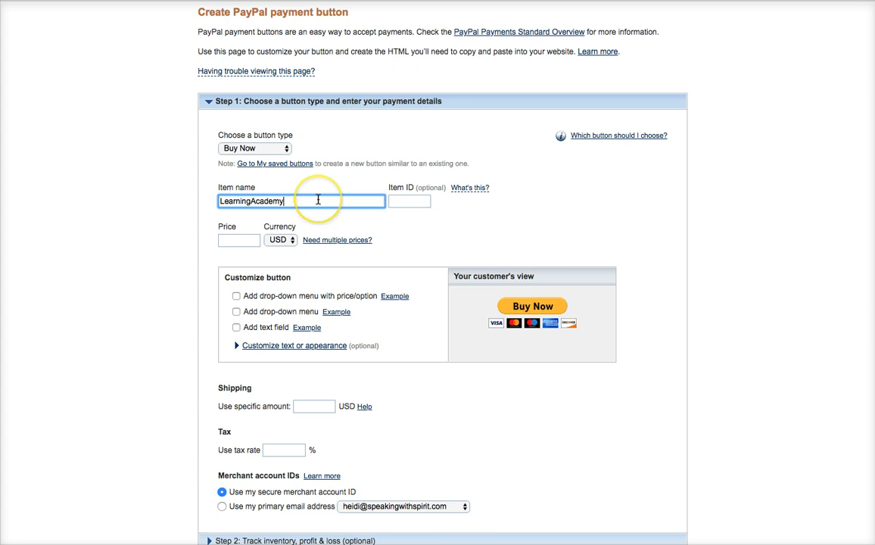
pyautogui.write('-')
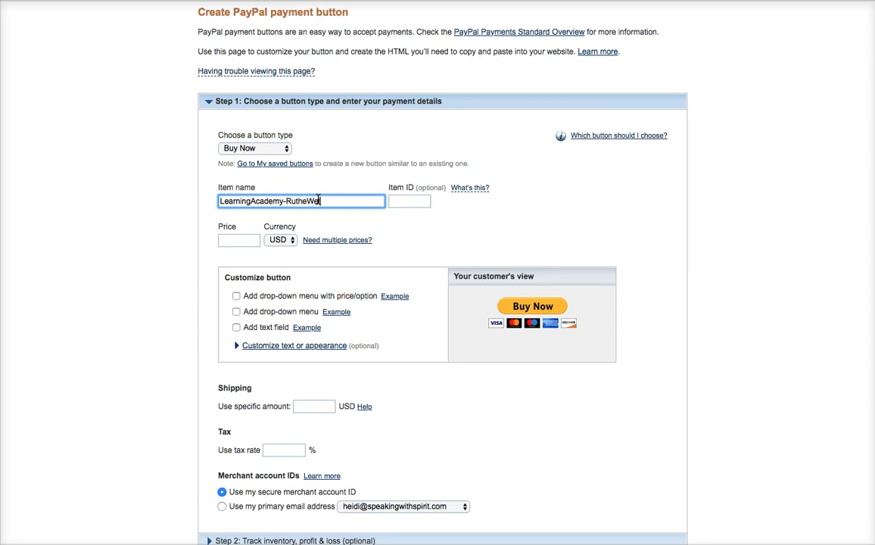
# - Give the item the ID LA-RW
pyautogui.click(403, 200)
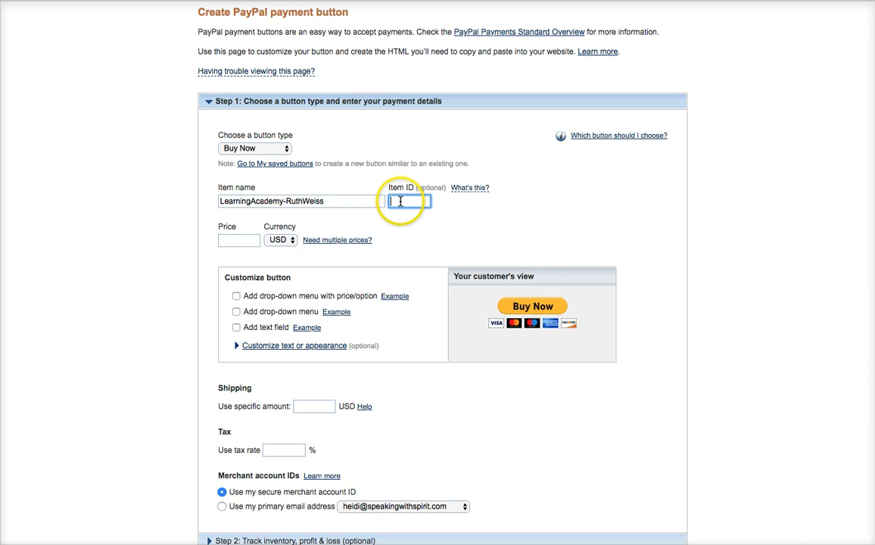
pyautogui.moveTo(463, 189)
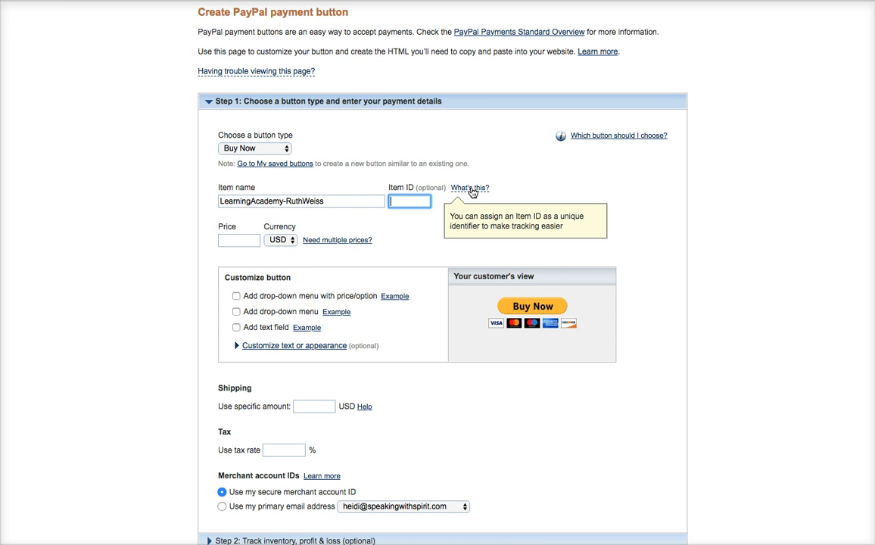
pyautogui.click(343, 204)
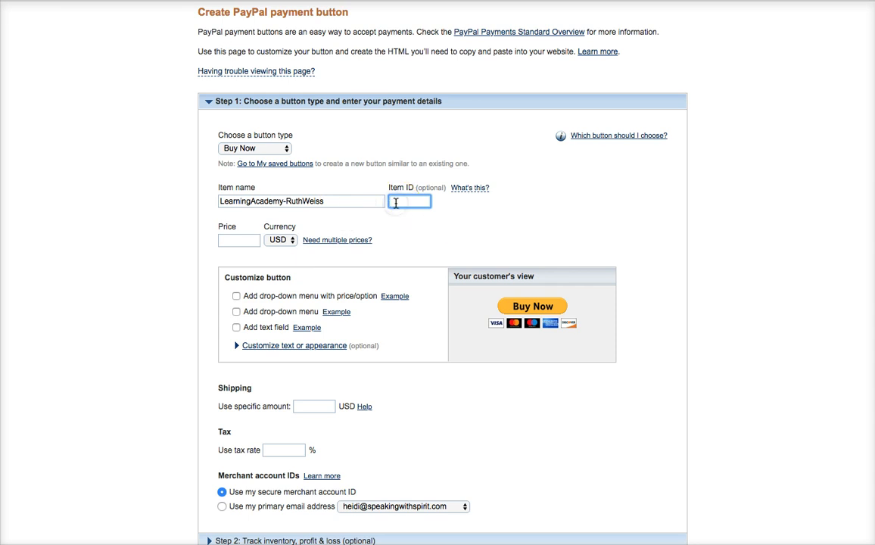
pyautogui.write('LA-RW')
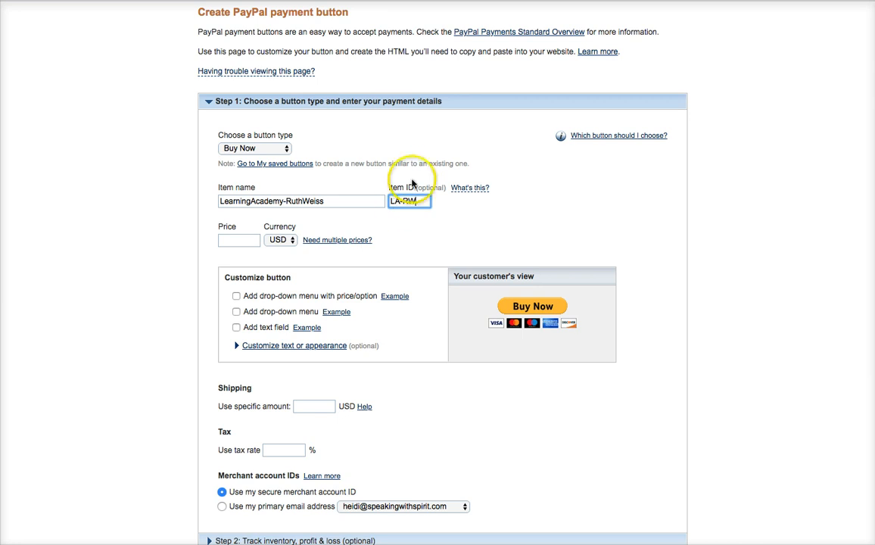
pyautogui.click(227, 240)
# - Enter 100.00 as the item price, then edit out extra digits and the decimal point
pyautogui.write('100')
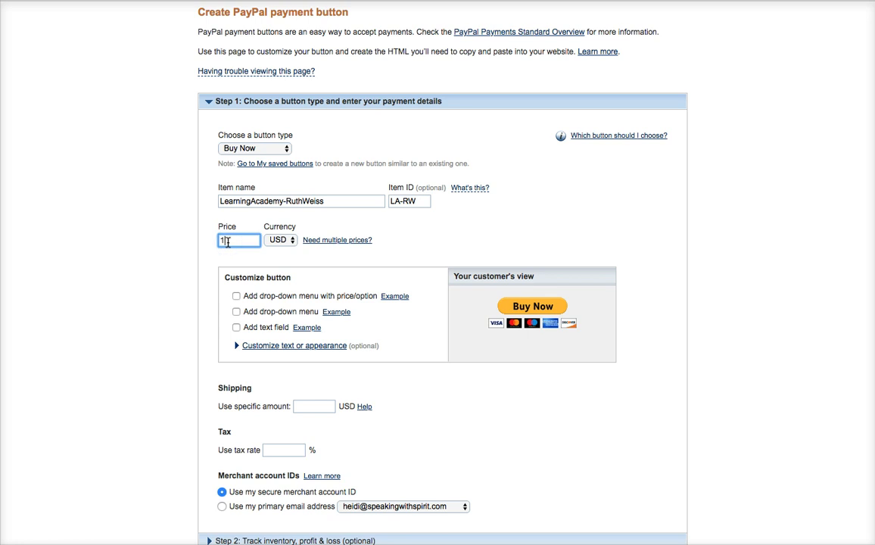
pyautogui.write('.00')
pyautogui.click(231, 240)
pyautogui.press('BackSpace')
pyautogui.press('BackSpace')
pyautogui.click(227, 240)
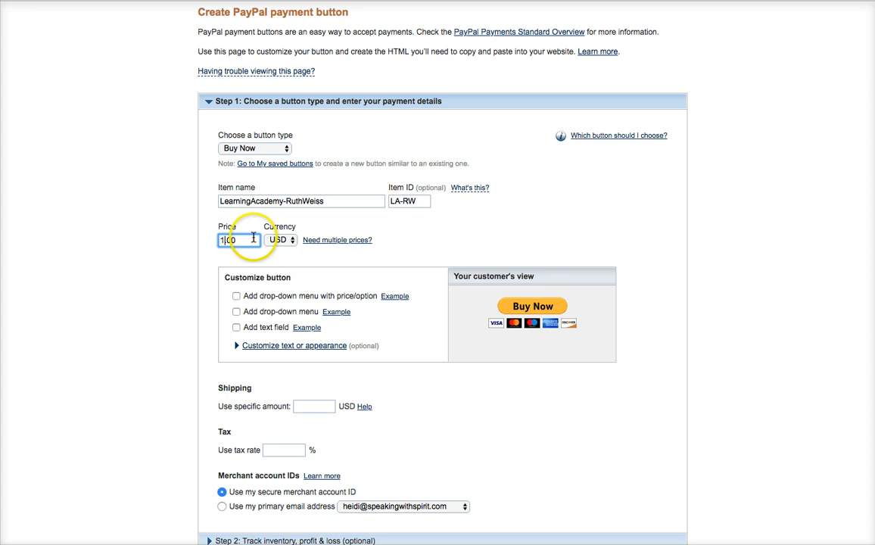
pyautogui.press('BackSpace')
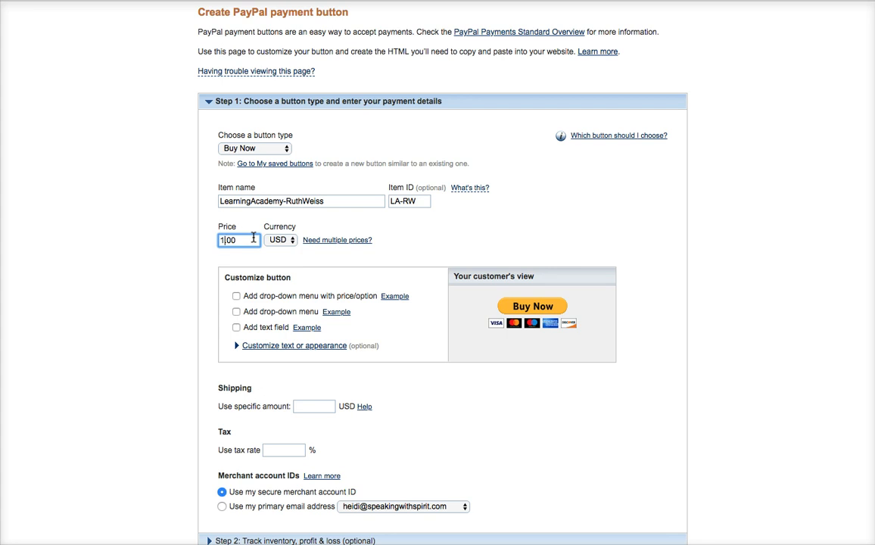
pyautogui.scroll(-2, 254, 238)
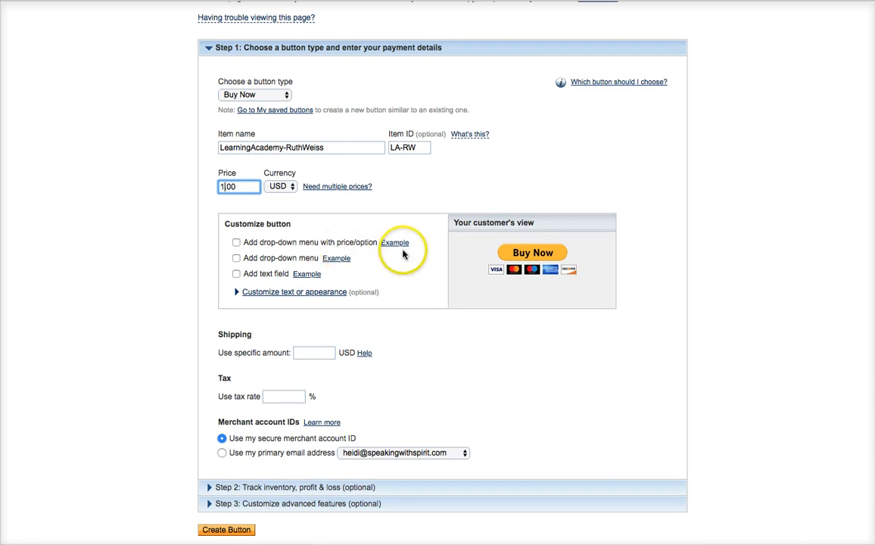
# - Skip past the shipping and tax fields and open the merchant account IDs help
pyautogui.scroll(-3, 402, 255)
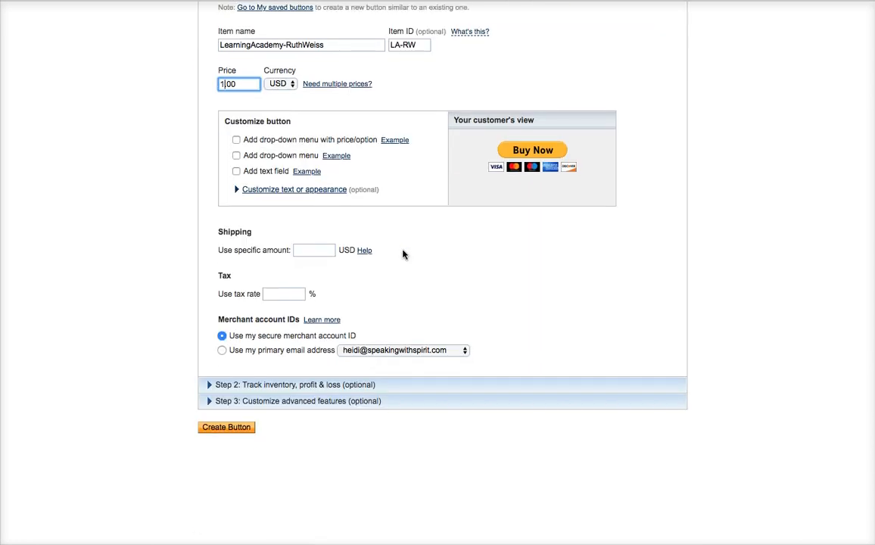
pyautogui.click(311, 249)
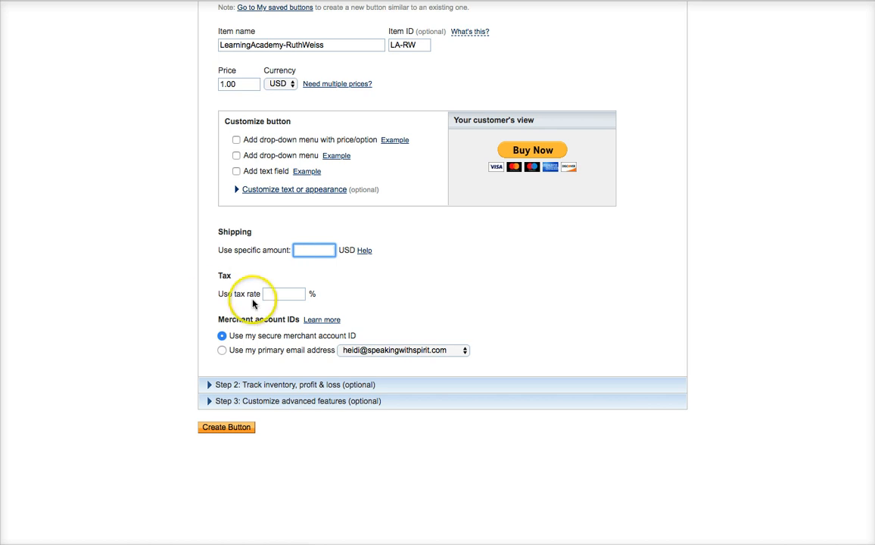
pyautogui.click(295, 292)
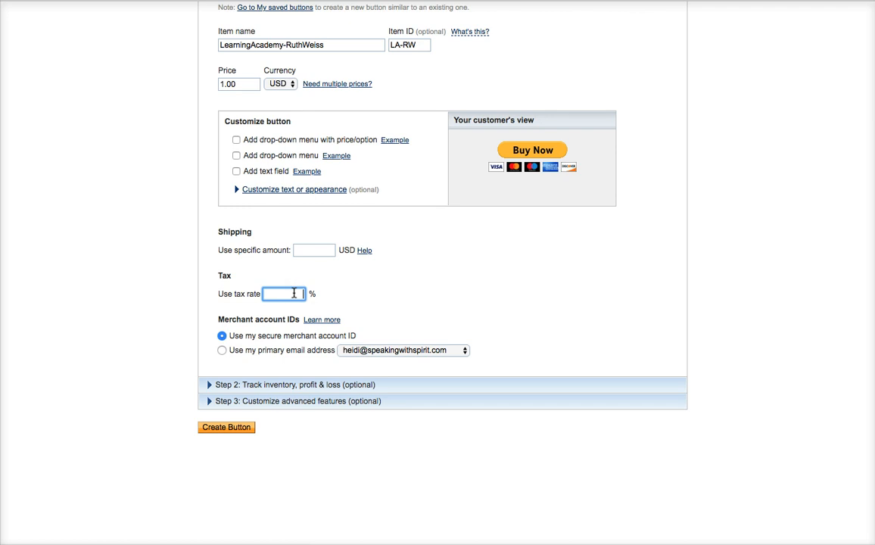
pyautogui.scroll(-2, 293, 293)
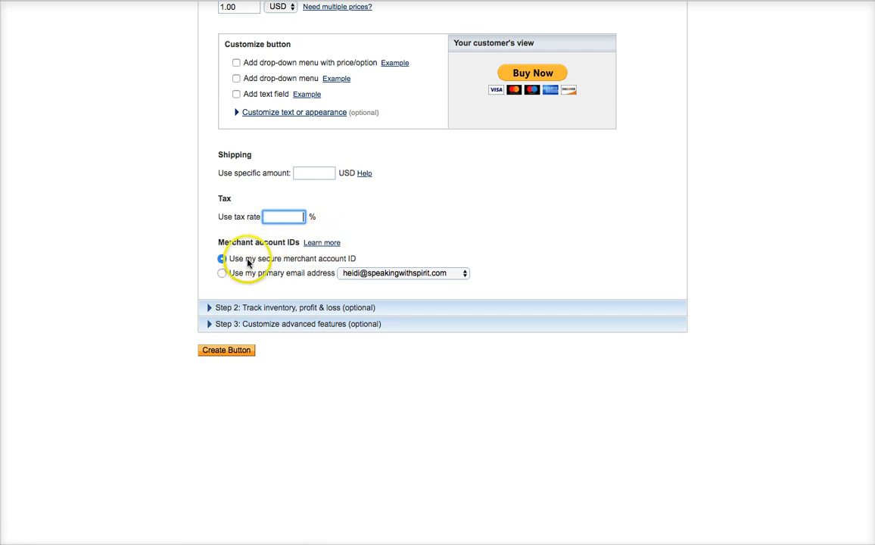
pyautogui.click(325, 244)
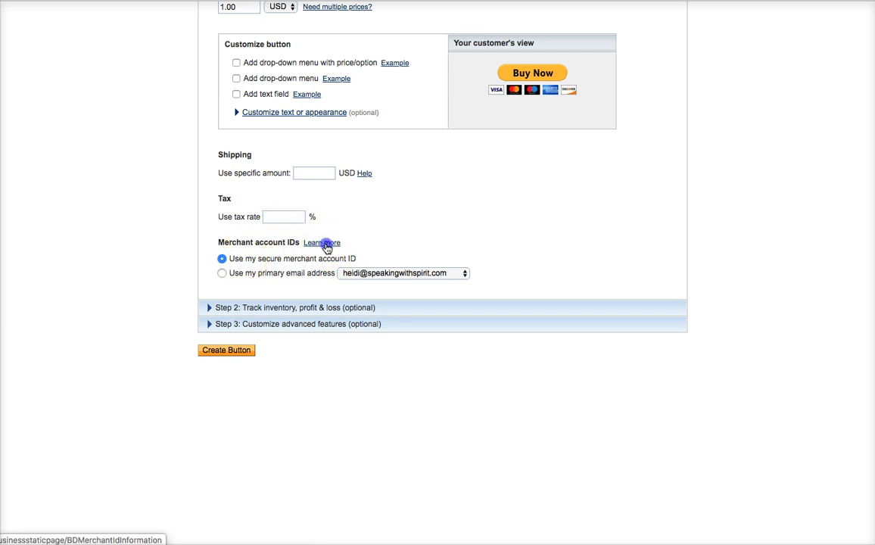
pyautogui.click(31, 35)
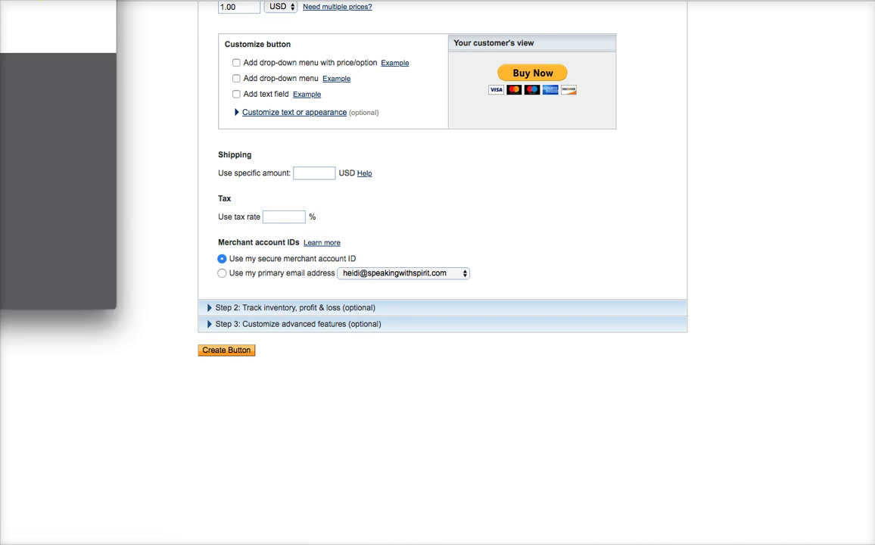
# - Drag the merchant account ID help window into view, read it, and close it
pyautogui.moveTo(7, 0); pyautogui.dragTo(202, 23)
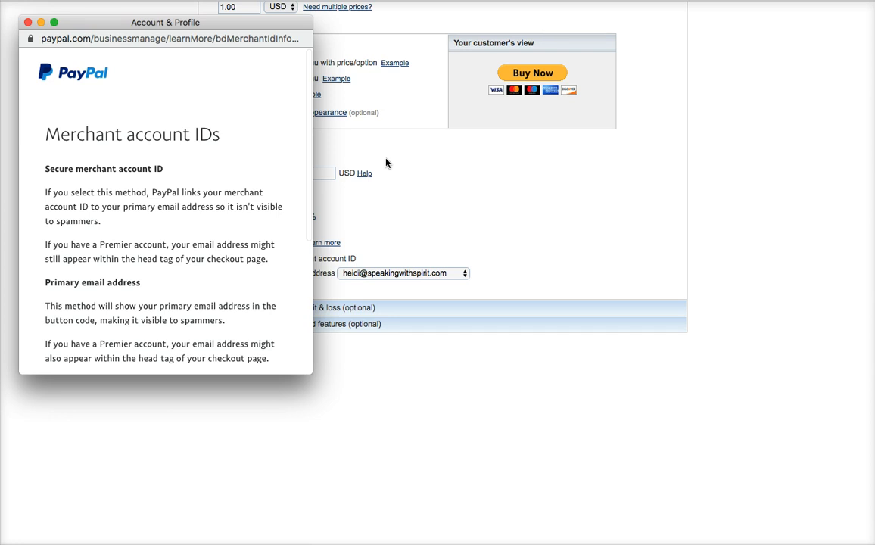
pyautogui.click(26, 24)
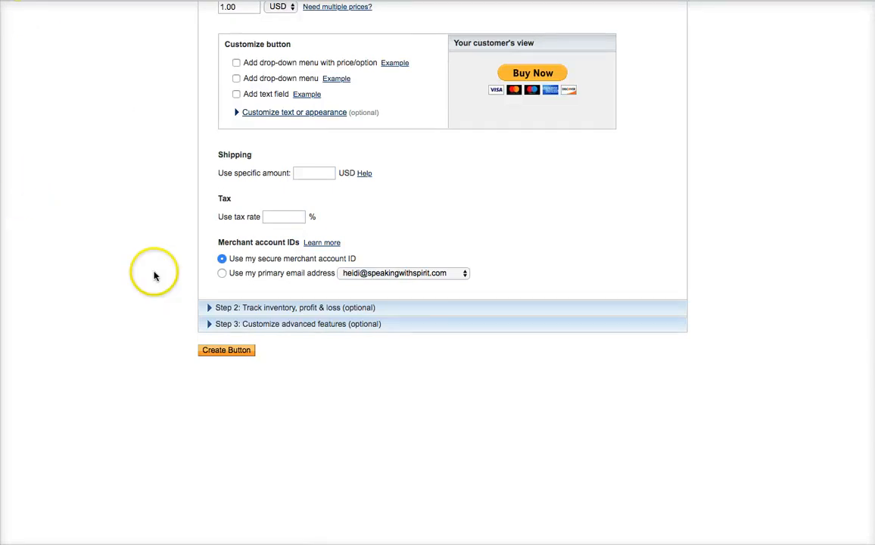
# - Expand the Step 2 inventory tracking and Step 3 advanced features sections, selecting the message box name
pyautogui.click(307, 307)
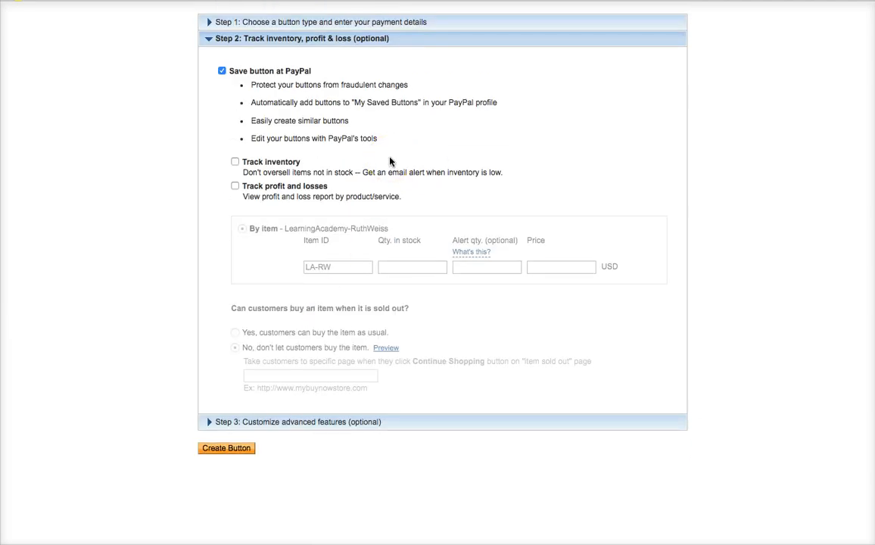
pyautogui.scroll(-2, 391, 160)
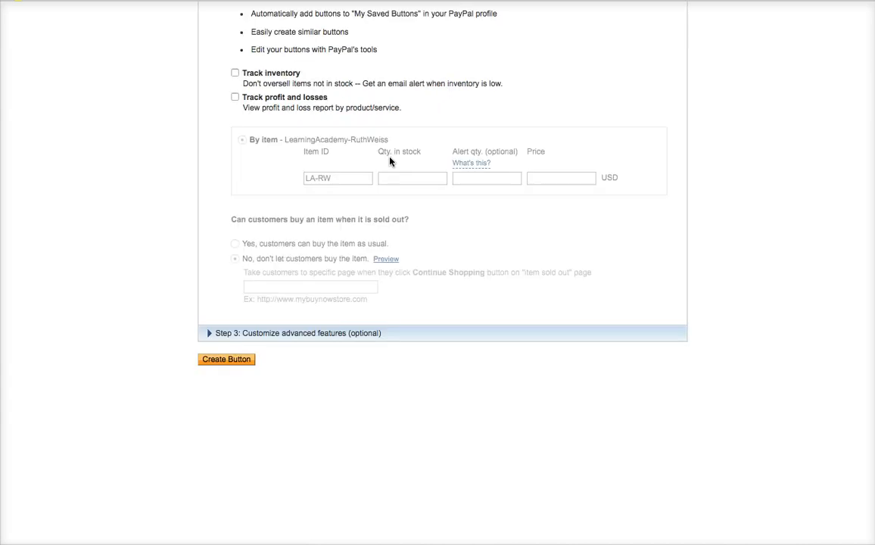
pyautogui.click(279, 335)
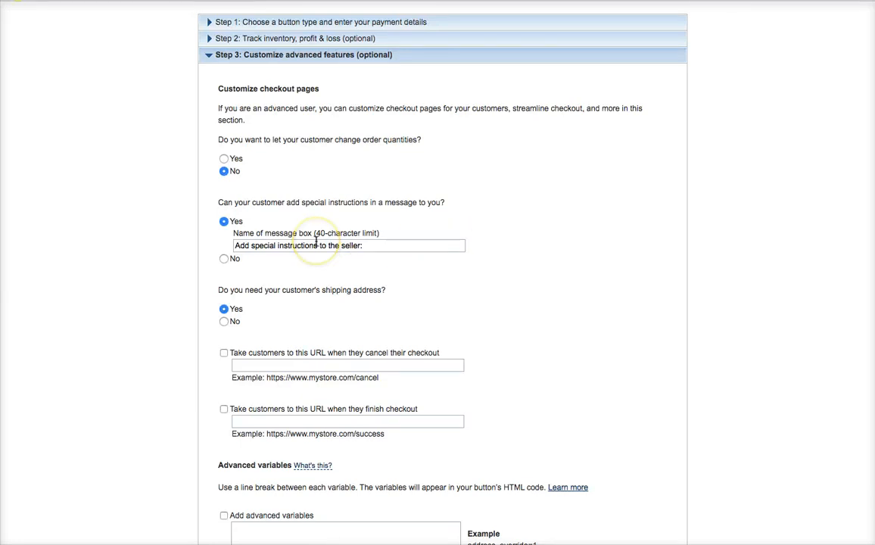
pyautogui.tripleClick(369, 245)
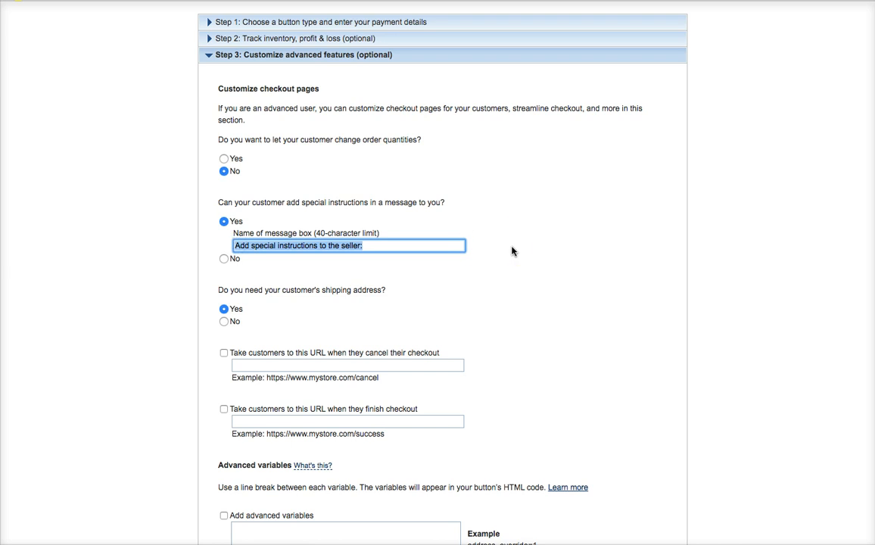
pyautogui.scroll(-2, 511, 251)
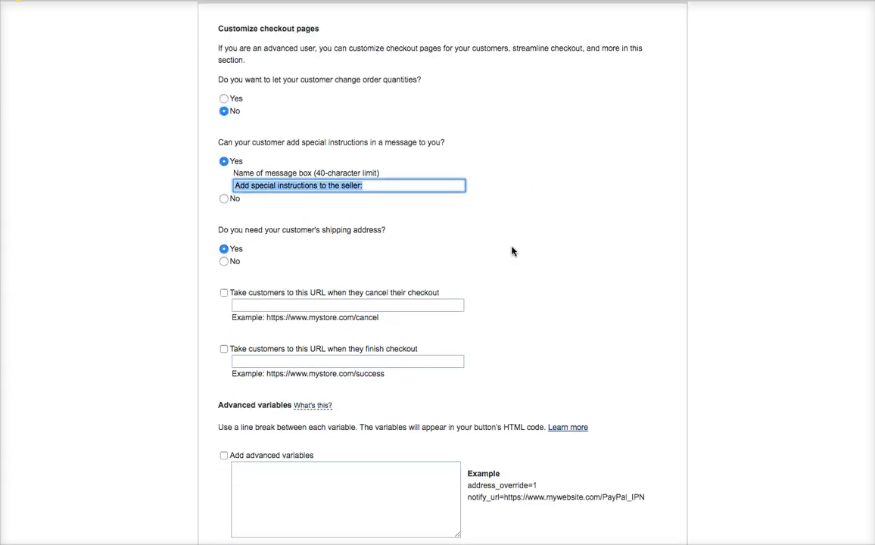
pyautogui.scroll(-2, 511, 251)
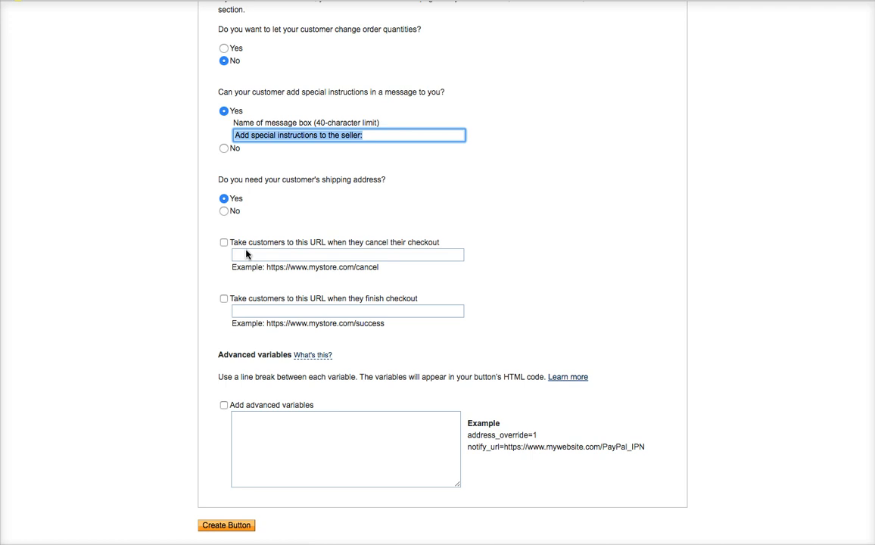
# - Try the cancelled and completed checkout return URL options, inspecting their example URLs
pyautogui.click(224, 243)
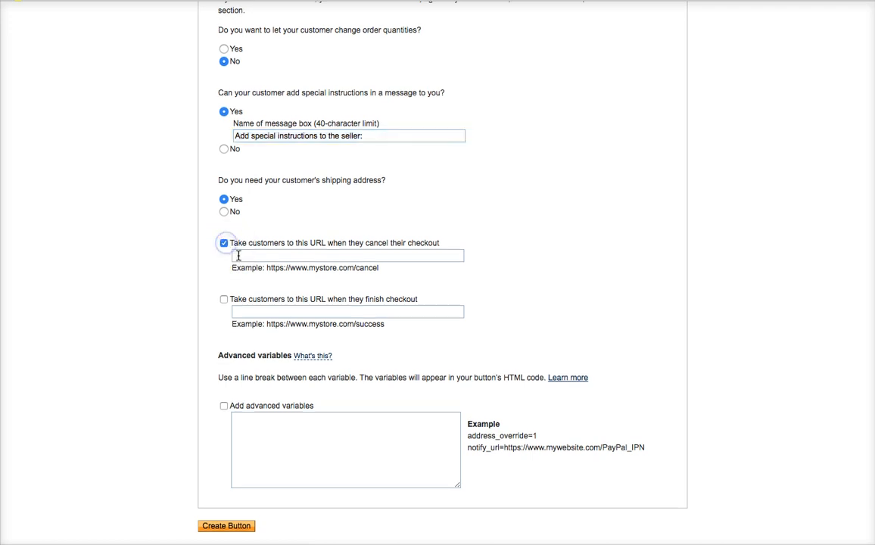
pyautogui.click(258, 256)
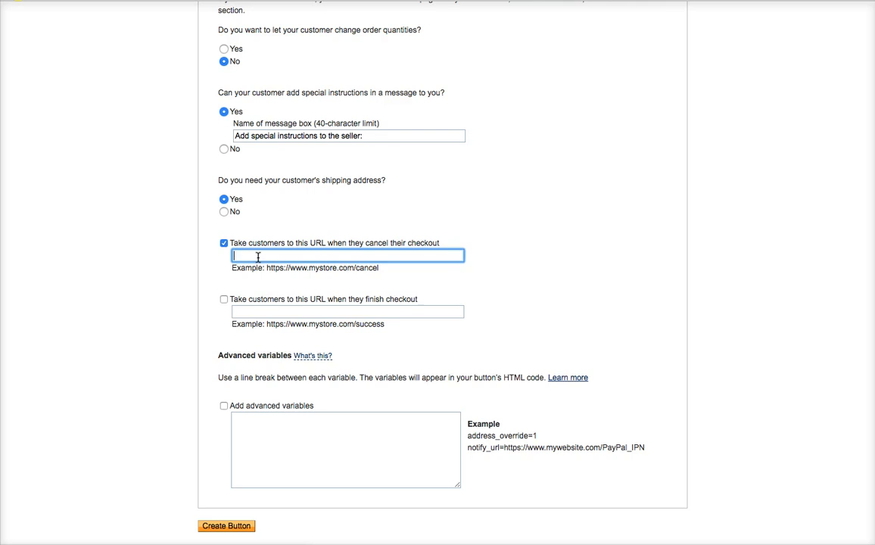
pyautogui.moveTo(415, 269); pyautogui.dragTo(264, 267)
pyautogui.click(497, 257)
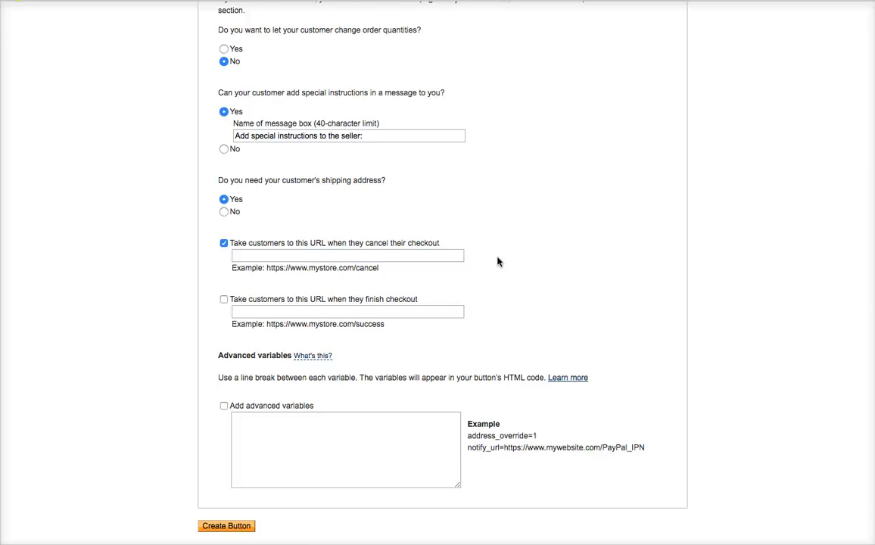
pyautogui.click(221, 300)
pyautogui.click(231, 316)
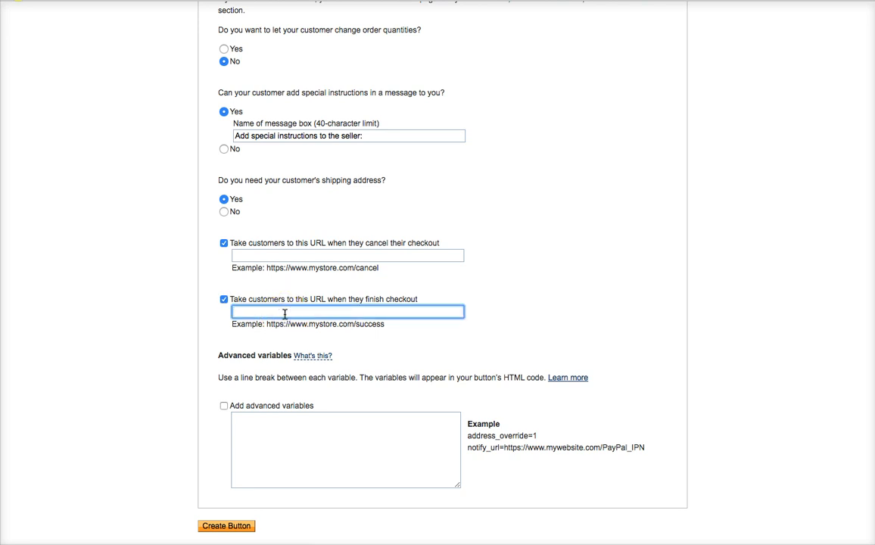
pyautogui.moveTo(382, 324); pyautogui.dragTo(271, 320)
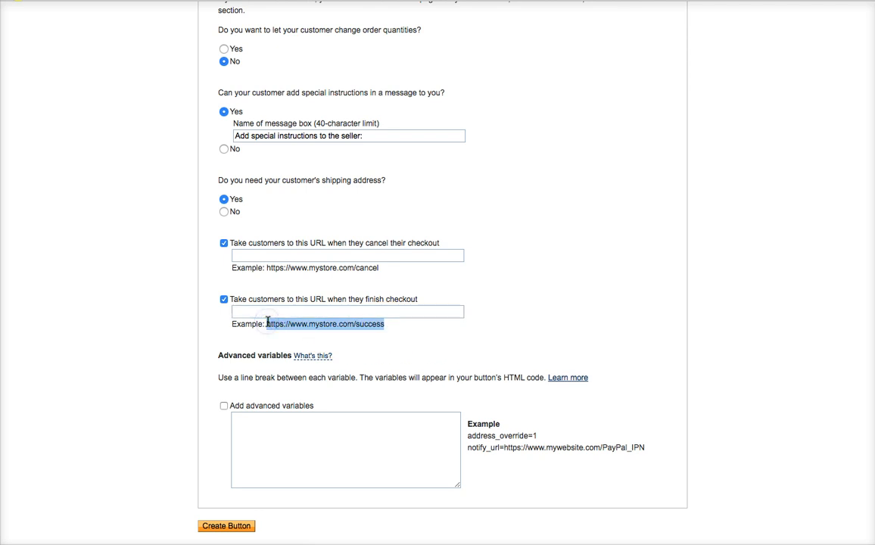
pyautogui.click(383, 330)
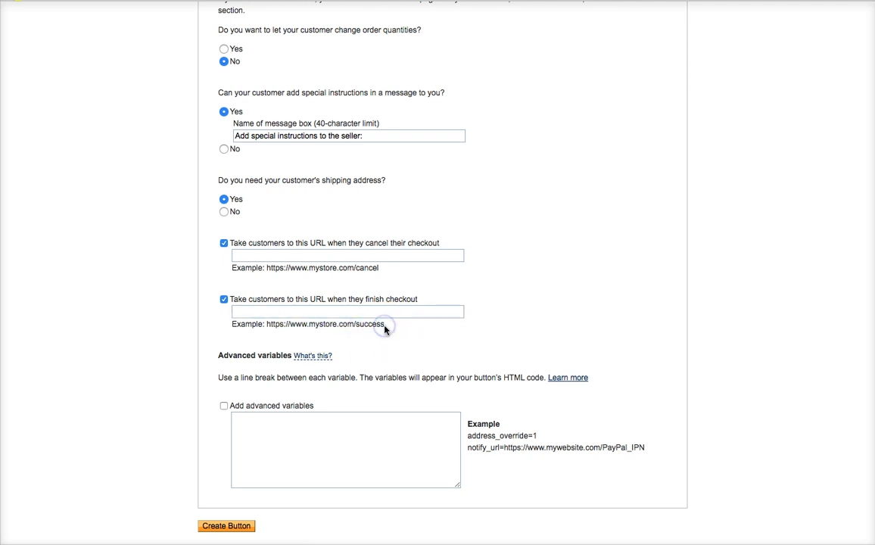
pyautogui.click(365, 309)
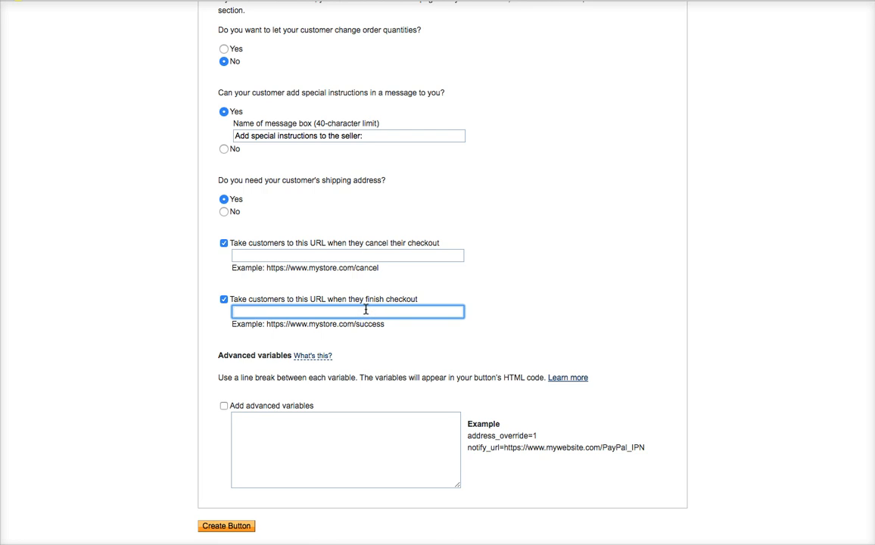
pyautogui.click(531, 312)
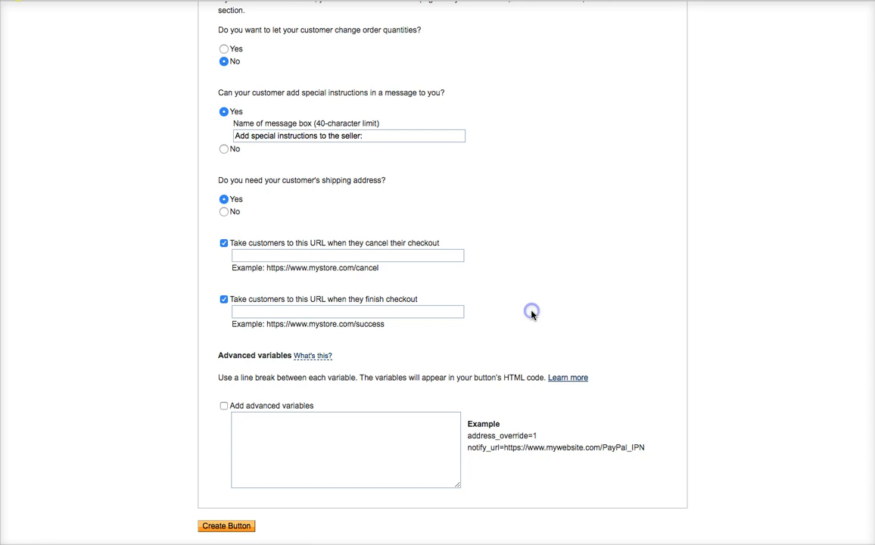
# - Leave both checkout return URLs unchecked and create the Buy Now button
pyautogui.click(223, 299)
pyautogui.click(223, 242)
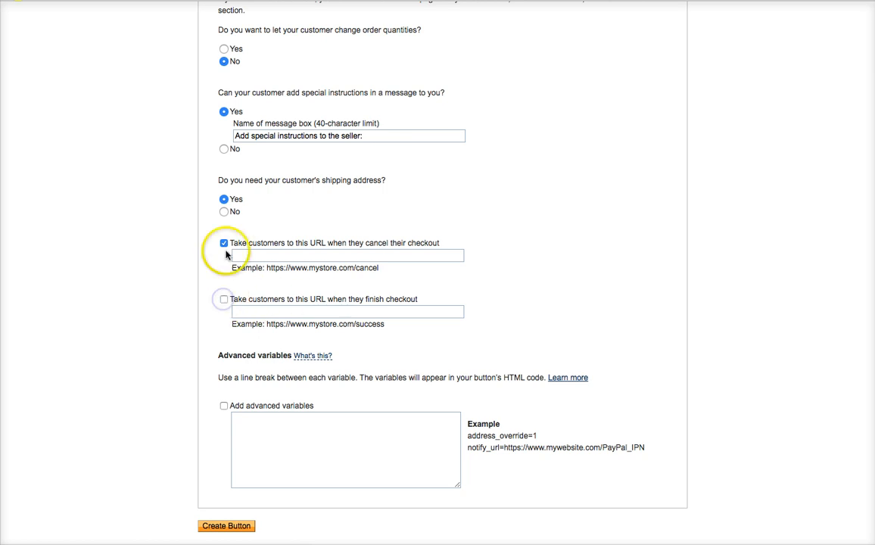
pyautogui.click(515, 291)
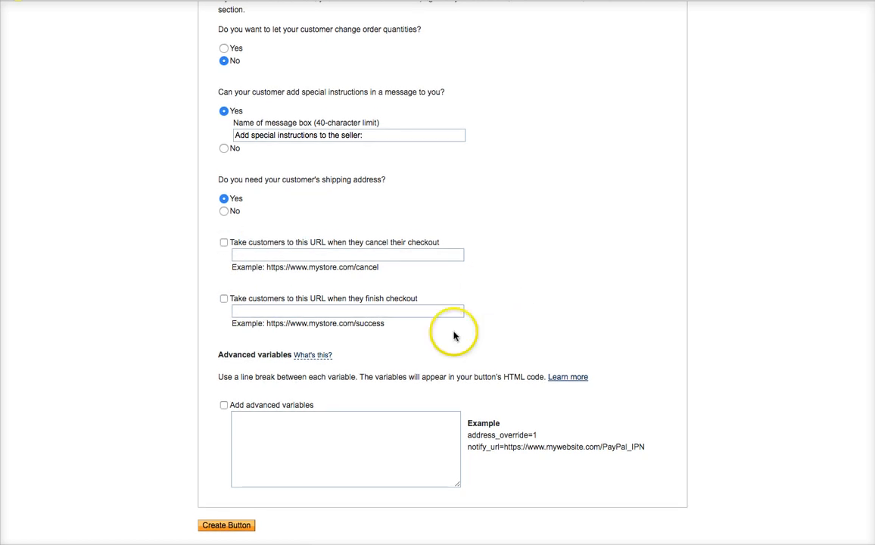
pyautogui.click(233, 526)
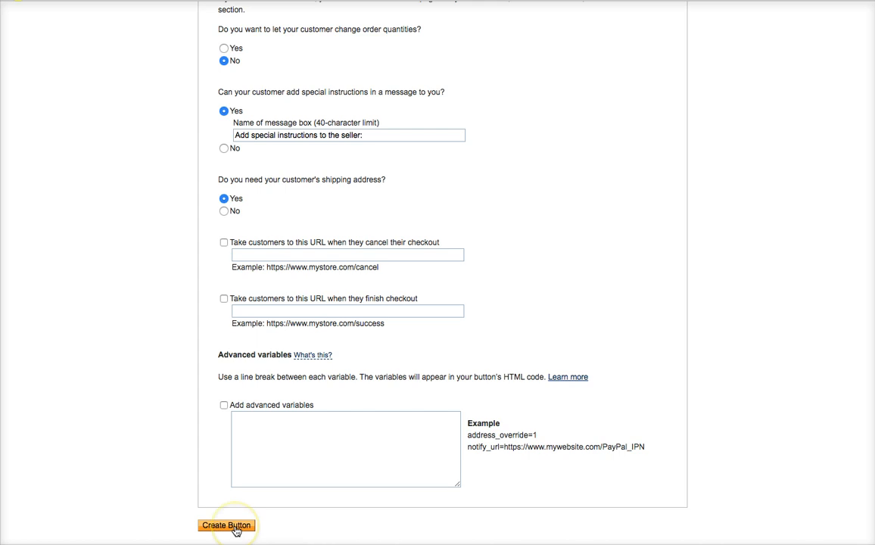
# - Select all of the generated Buy Now button HTML code and copy it
pyautogui.click(549, 215)
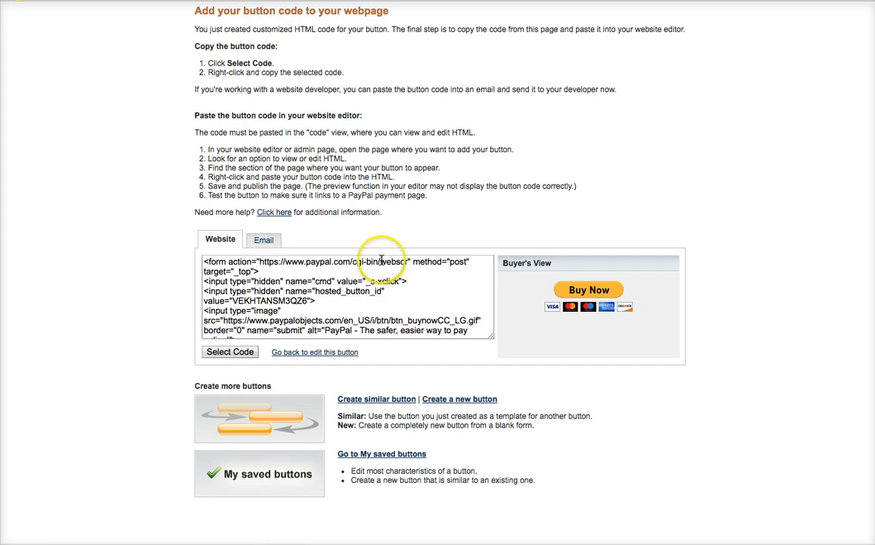
pyautogui.click(246, 271)
pyautogui.hotkey('ctrl', 'c')
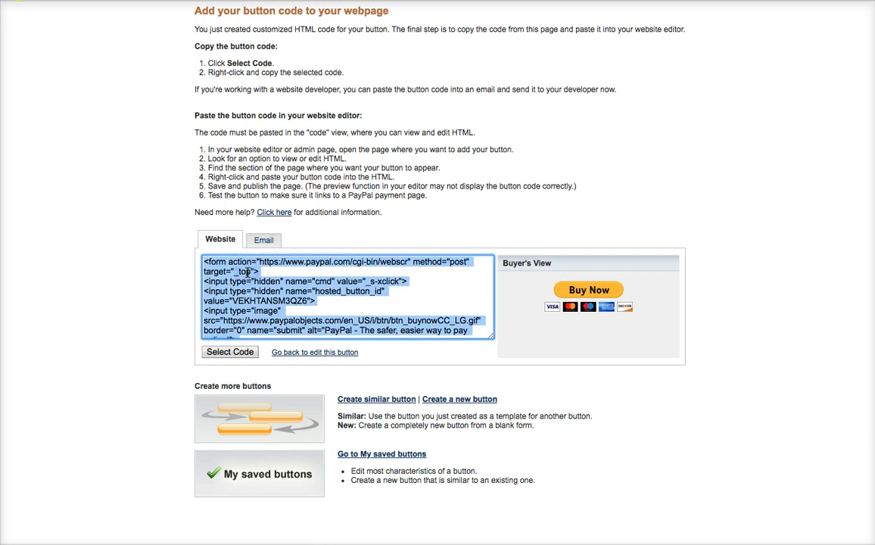
pyautogui.scroll(-3, 247, 270)
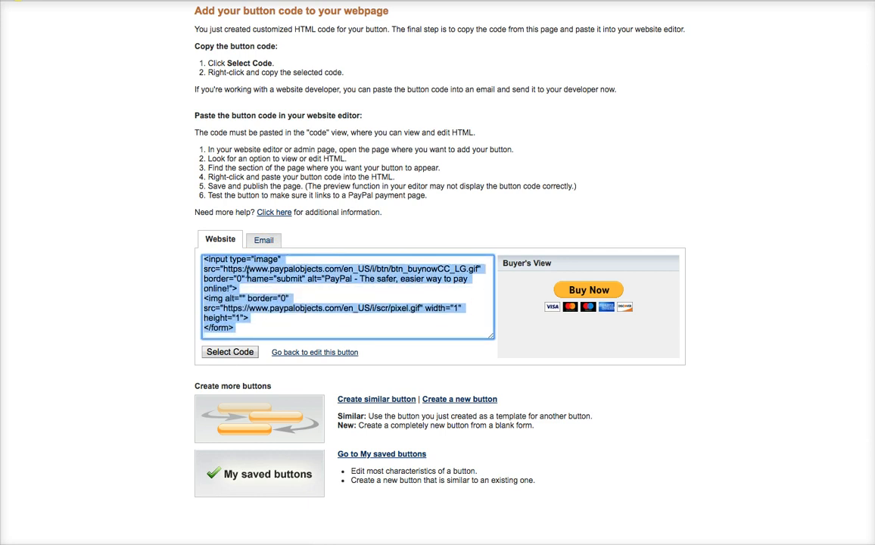
pyautogui.scroll(3, 246, 273)
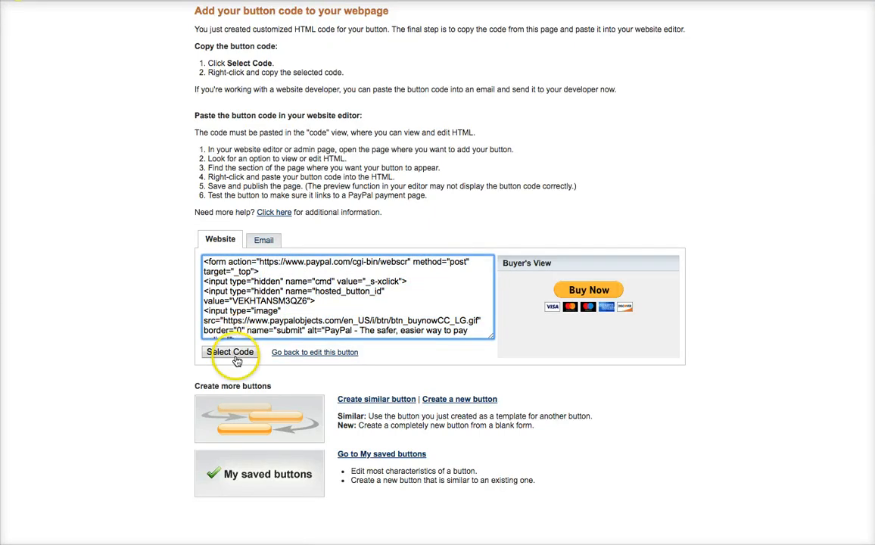
pyautogui.click(235, 357)
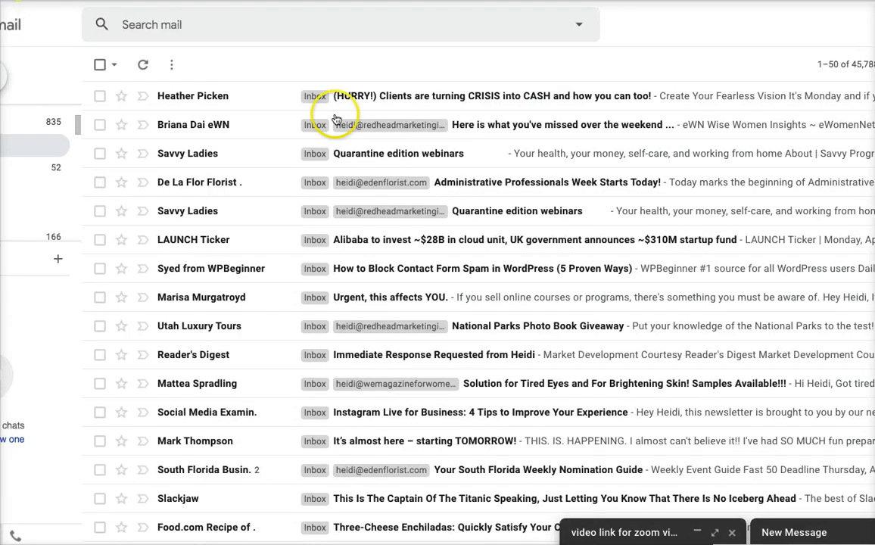
pyautogui.press('c')
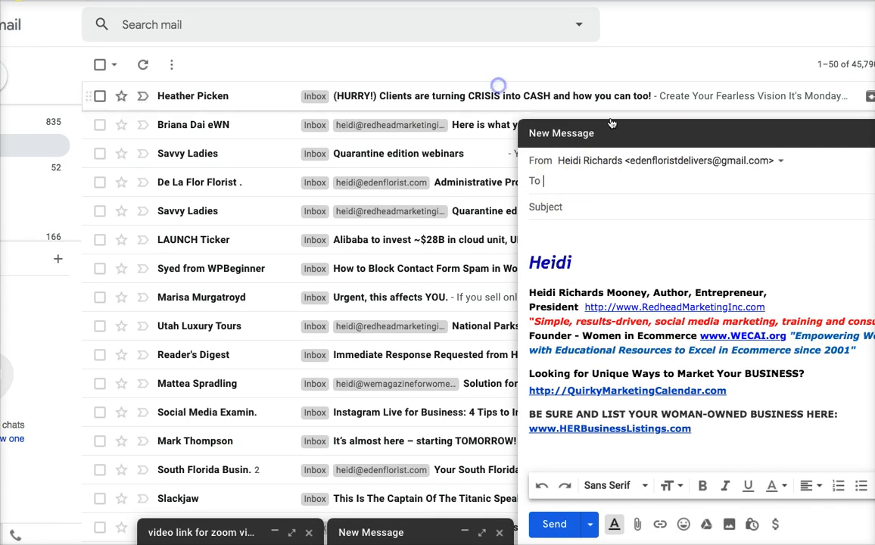
# - Paste the button HTML into the Gmail message body and close it as a draft
pyautogui.click(552, 230)
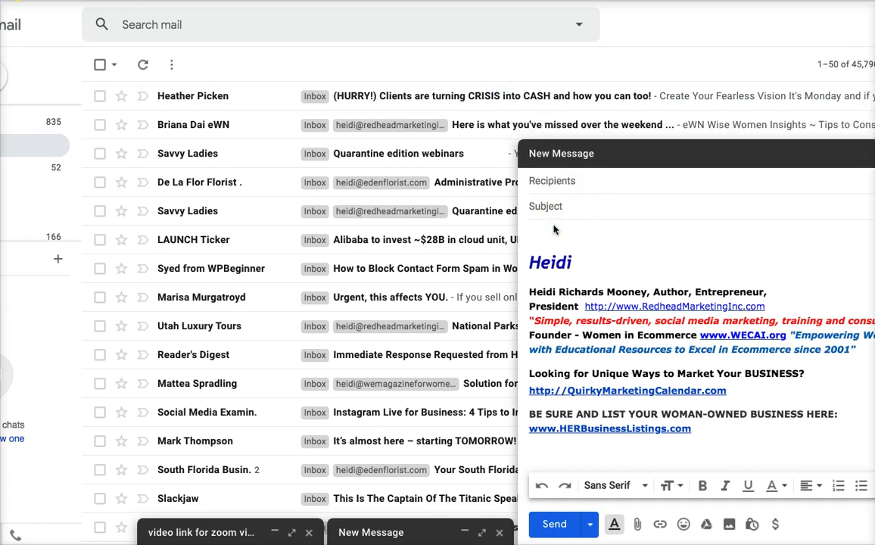
pyautogui.hotkey('ctrl', 'v')
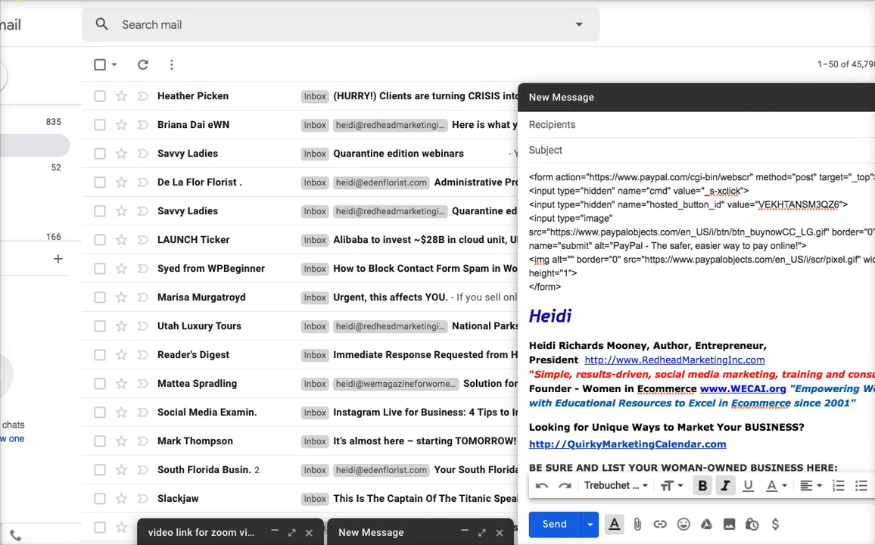
pyautogui.press('Escape')
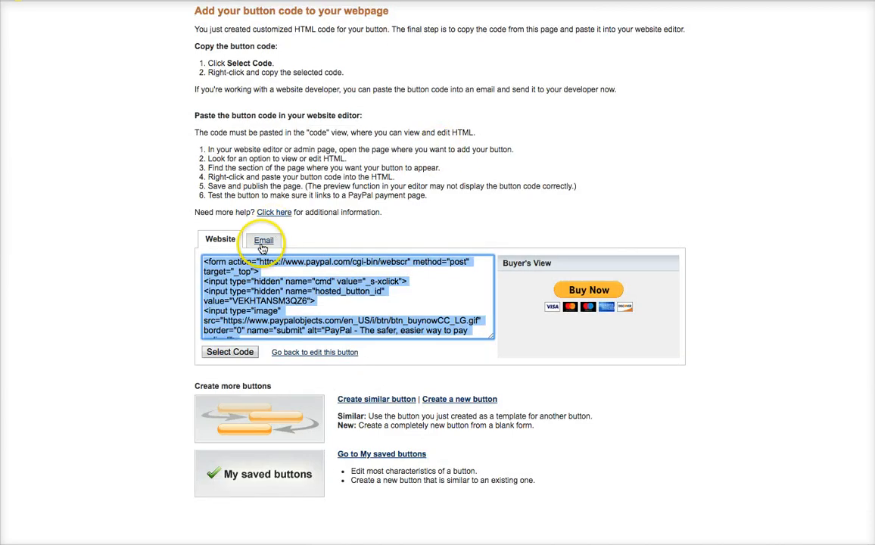
# - Switch to the Email link view and select the button's payment link
pyautogui.click(262, 247)
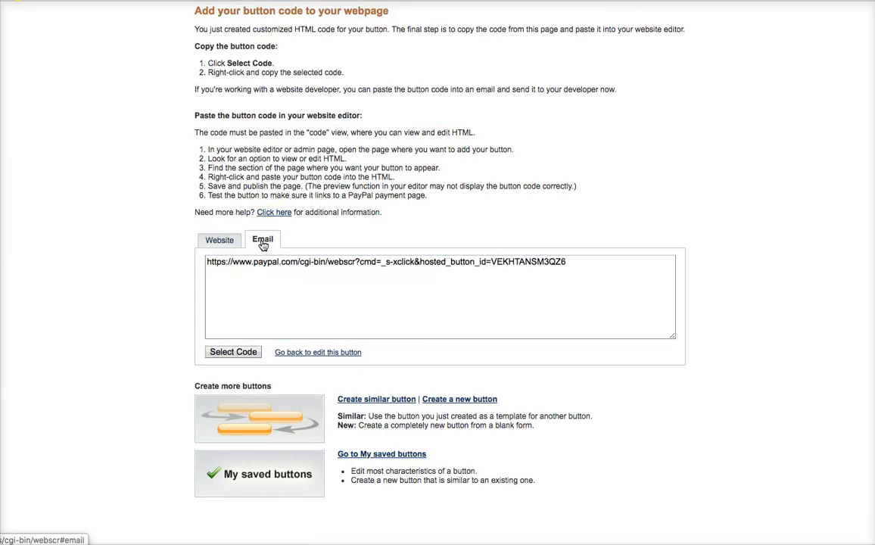
pyautogui.moveTo(566, 263); pyautogui.dragTo(208, 261)
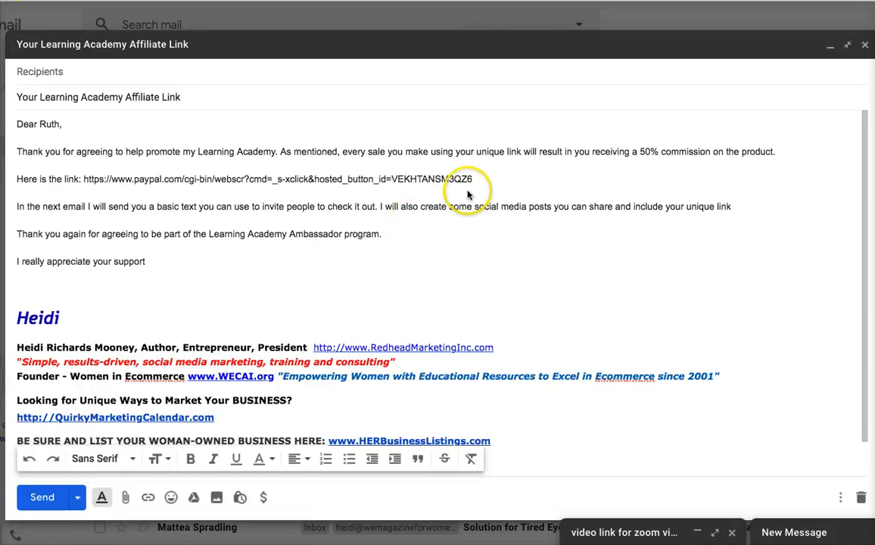
# - Address the affiliate-link email to the sender's own Gmail account via its autocomplete suggestion
pyautogui.click(78, 72)
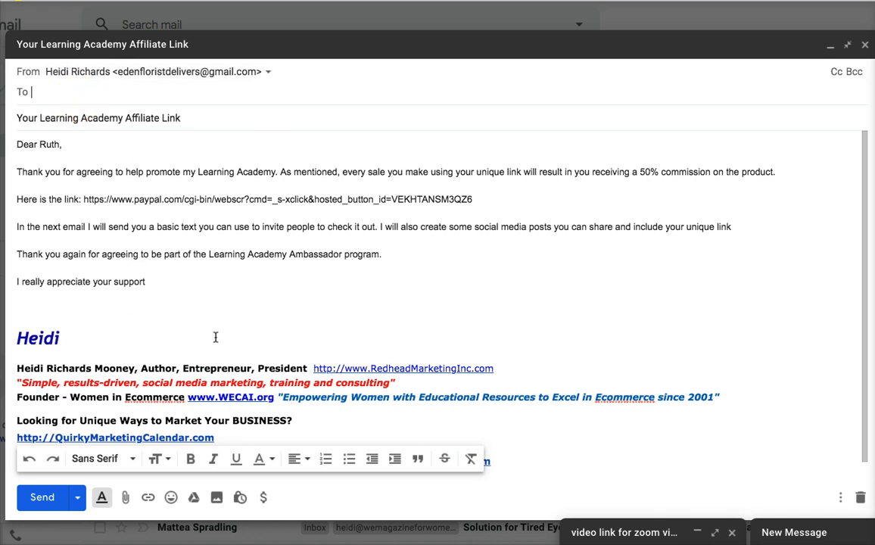
pyautogui.write('eden')
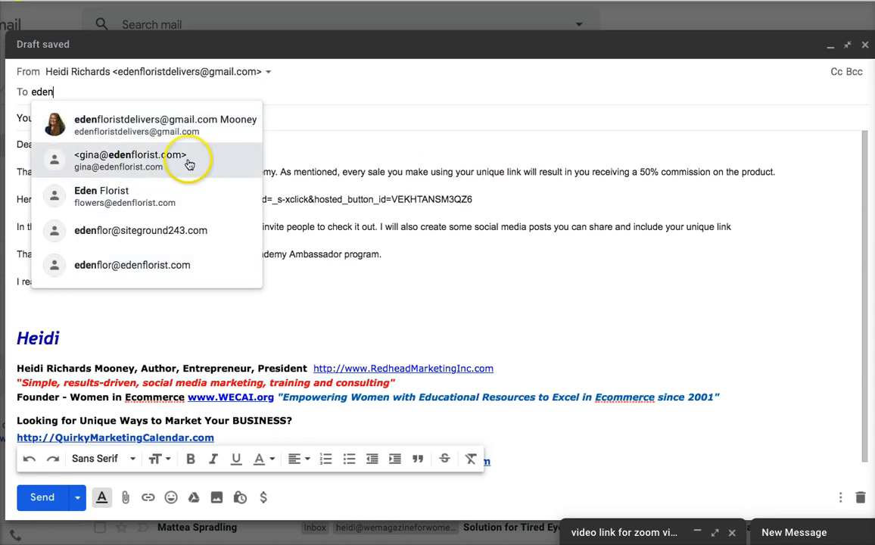
pyautogui.click(198, 125)
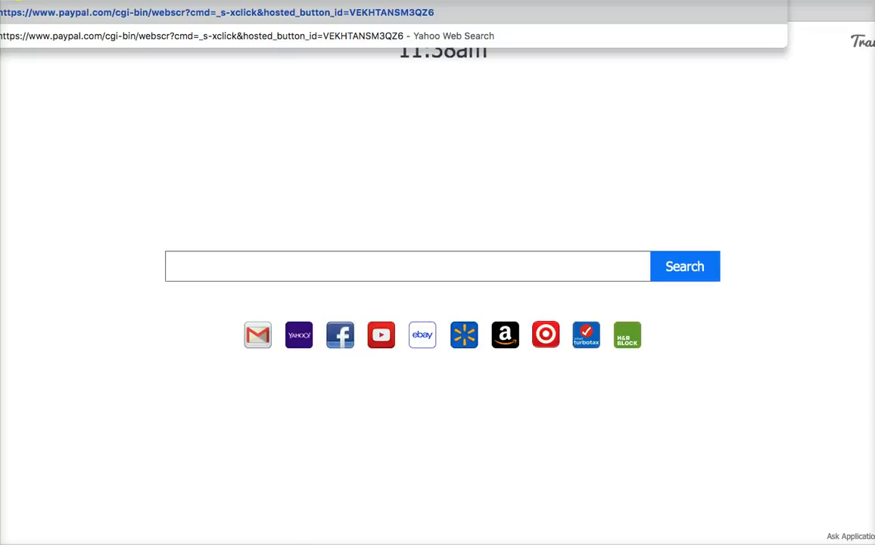
# - Load the pasted PayPal payment link to test the $1.00 USD checkout
pyautogui.press('Return')
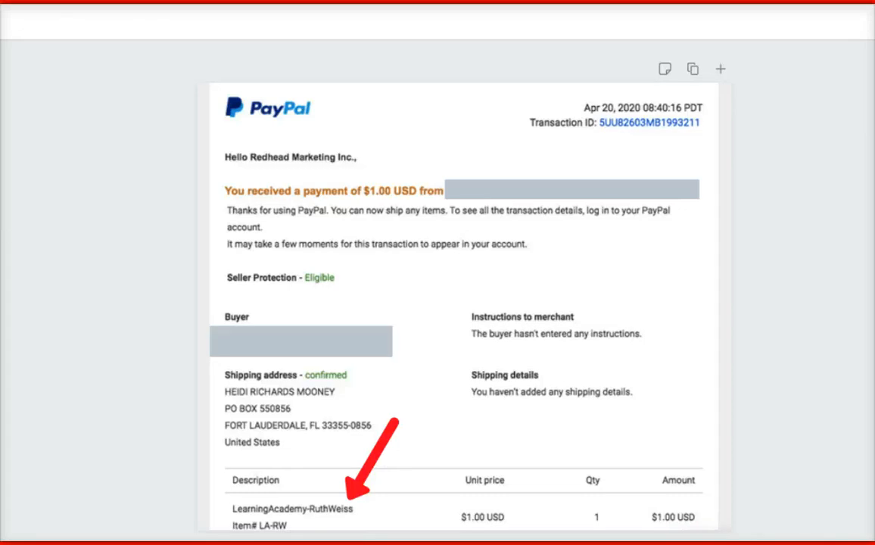
# - Point out the $1.00 USD Learning Academy item on the PayPal receipt screenshot in Canva
pyautogui.moveTo(352, 190); pyautogui.dragTo(398, 194)
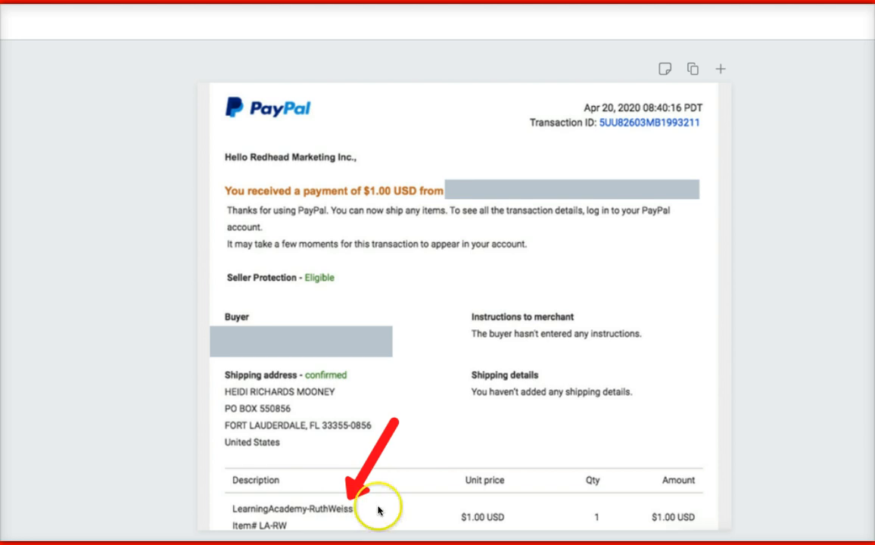
pyautogui.click(503, 518)
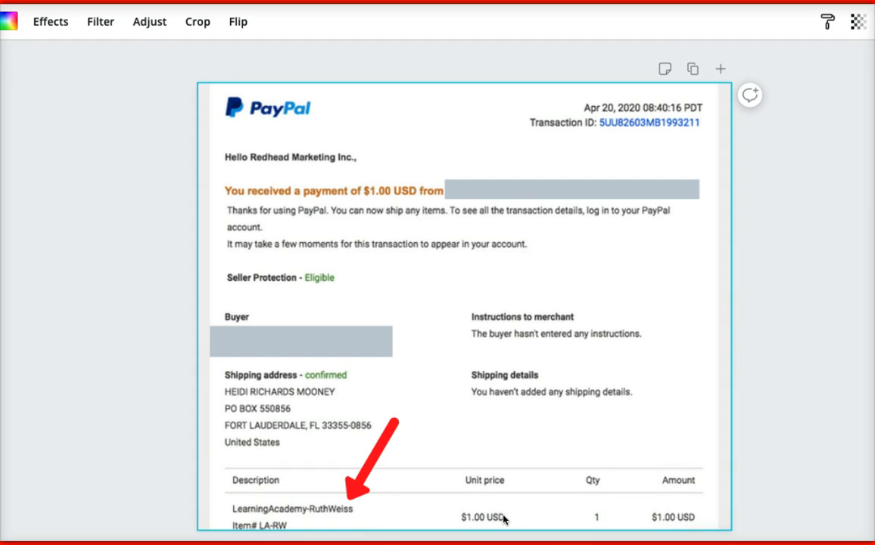
pyautogui.click(833, 457)
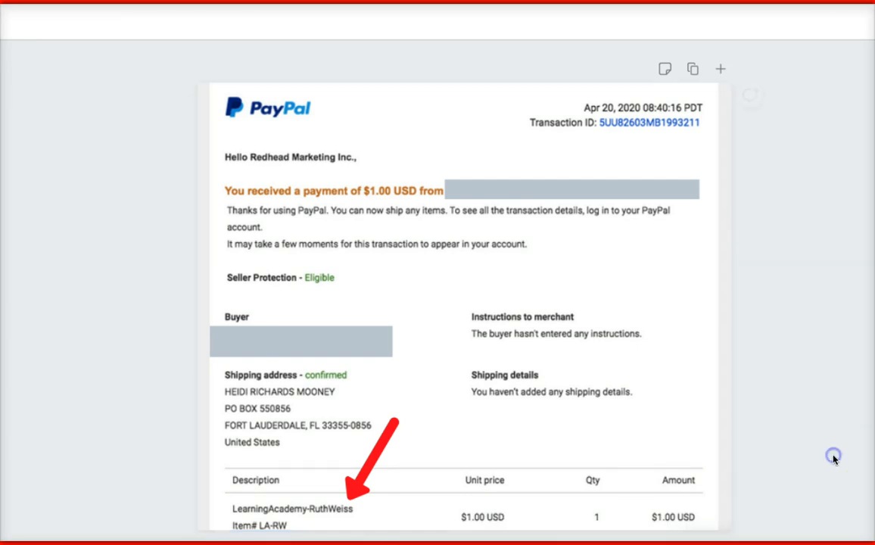